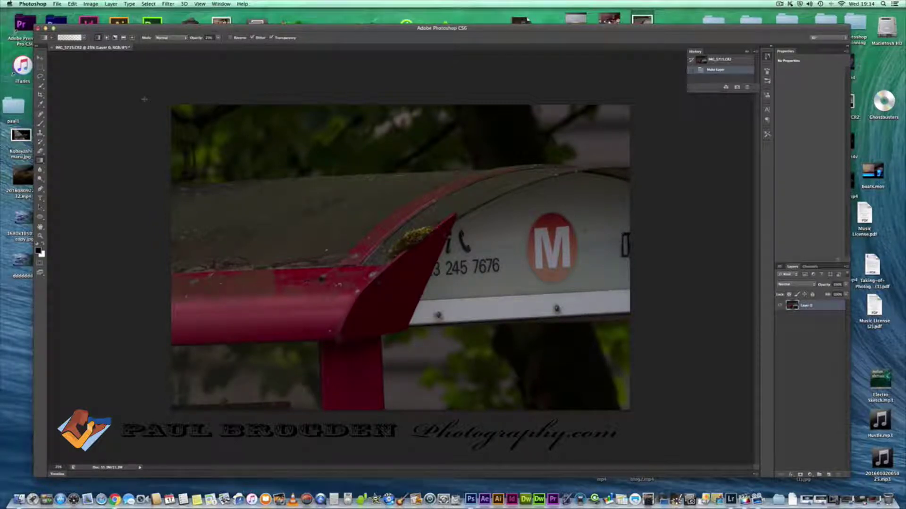
# Open the gradient Opacity control in the options bar.
pyautogui.click(218, 38)
# At 100% opacity, test a black-to-white gradient from top to middle, then undo it.
pyautogui.moveTo(234, 46); pyautogui.dragTo(256, 46)
pyautogui.press('Return')
pyautogui.moveTo(385, 108); pyautogui.dragTo(391, 293)
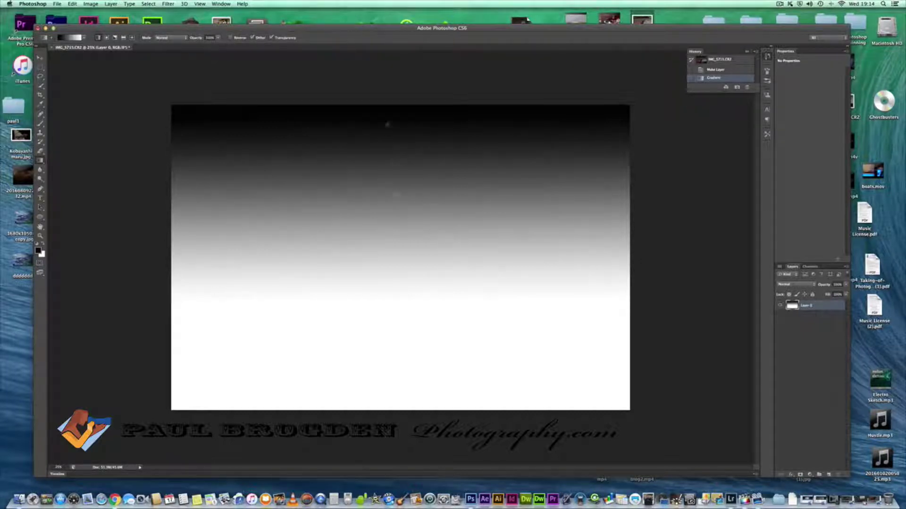
pyautogui.press('super+z')
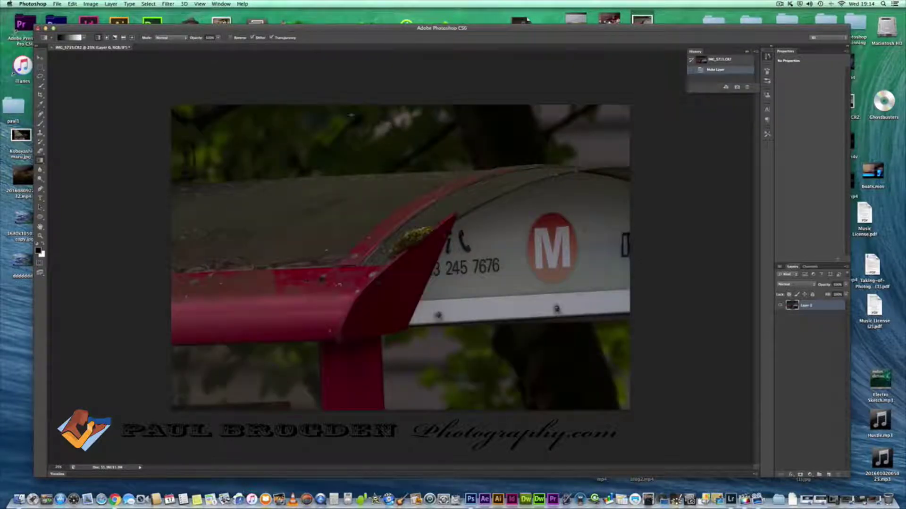
pyautogui.click(219, 39)
# Drop opacity to about 25% and test two faint gradients over the top, undoing each.
pyautogui.moveTo(220, 47); pyautogui.dragTo(191, 45)
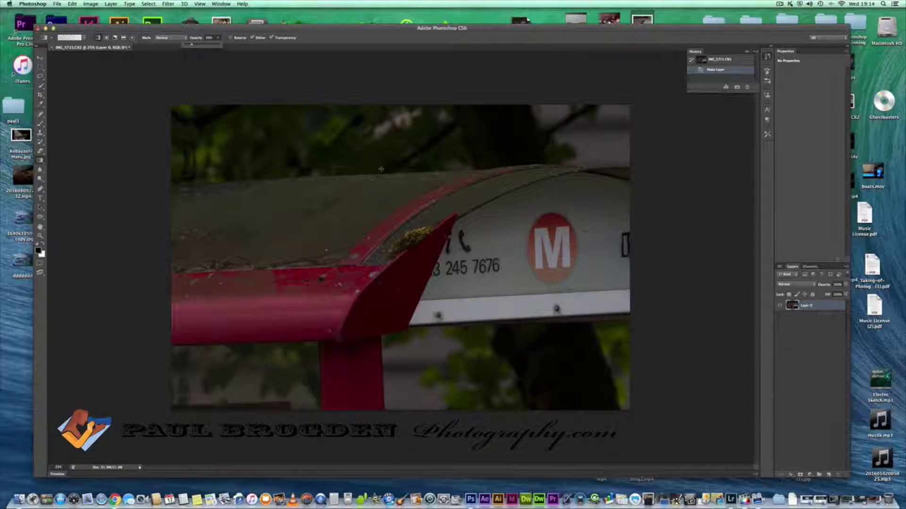
pyautogui.moveTo(380, 172); pyautogui.dragTo(380, 109)
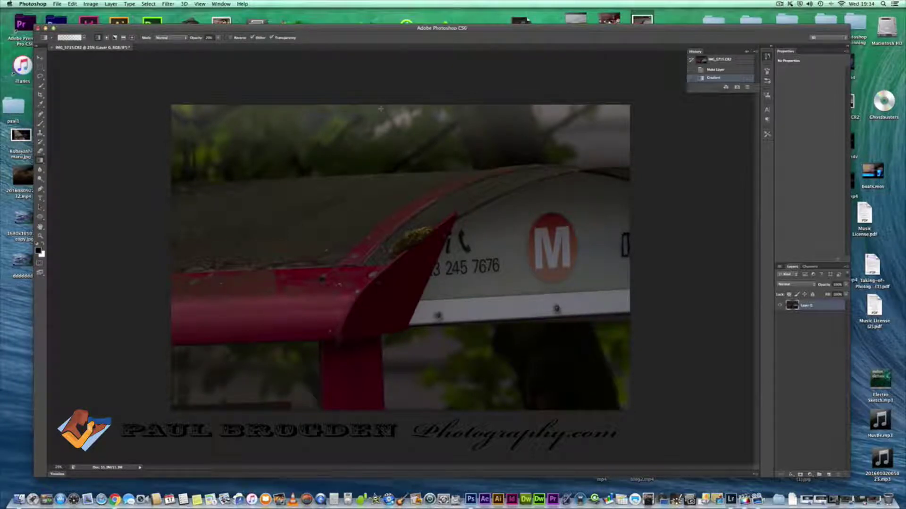
pyautogui.press('super+z')
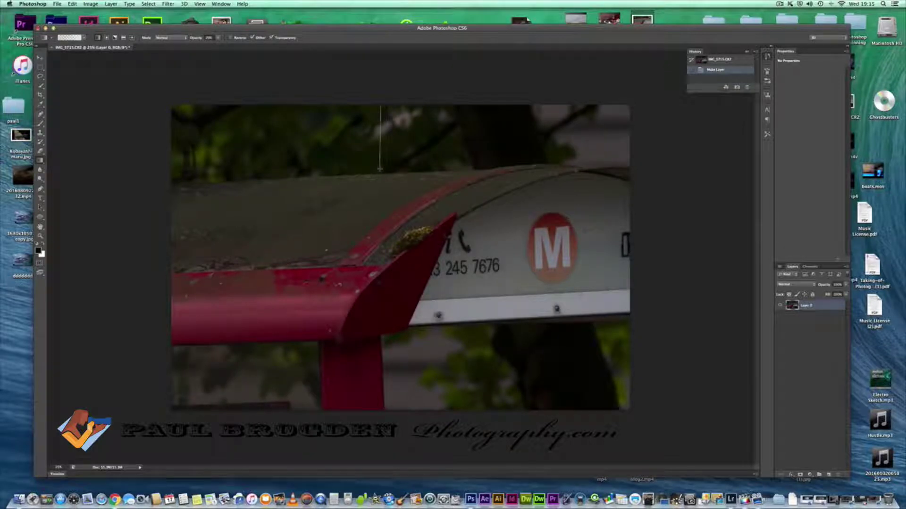
pyautogui.moveTo(381, 107); pyautogui.dragTo(380, 170)
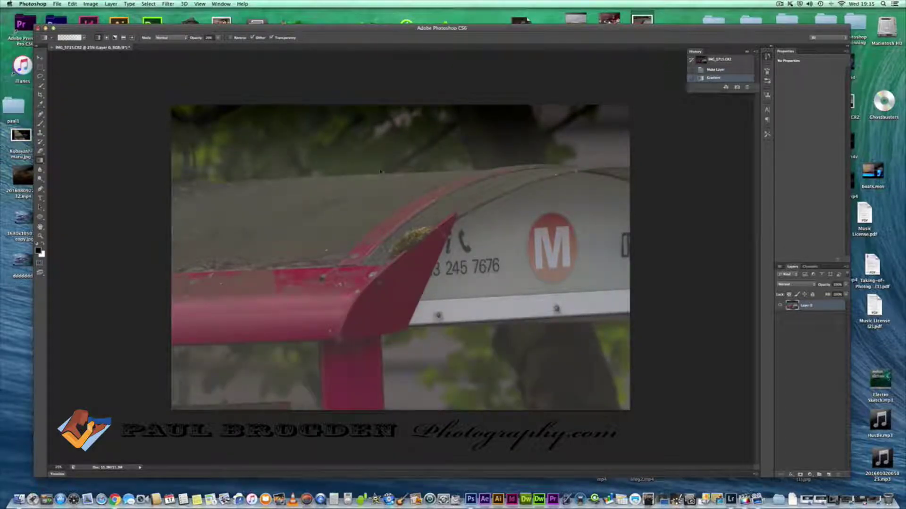
pyautogui.press('super+z')
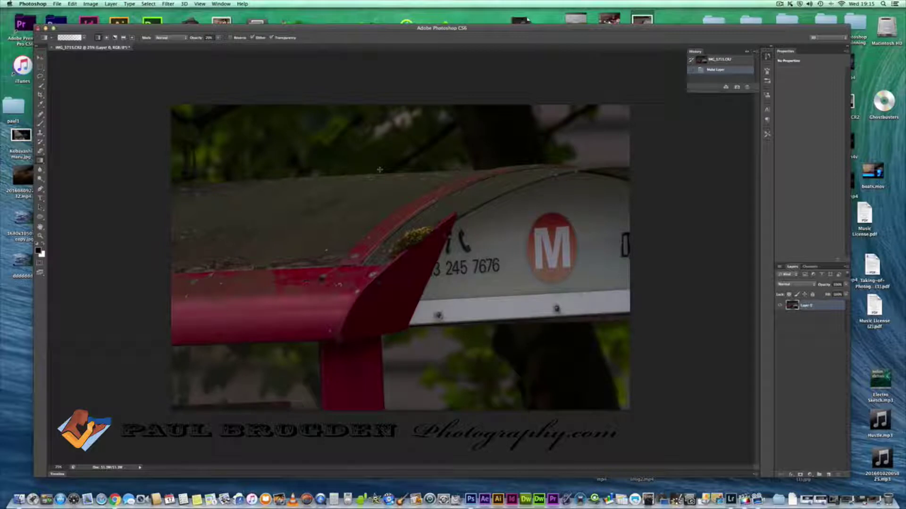